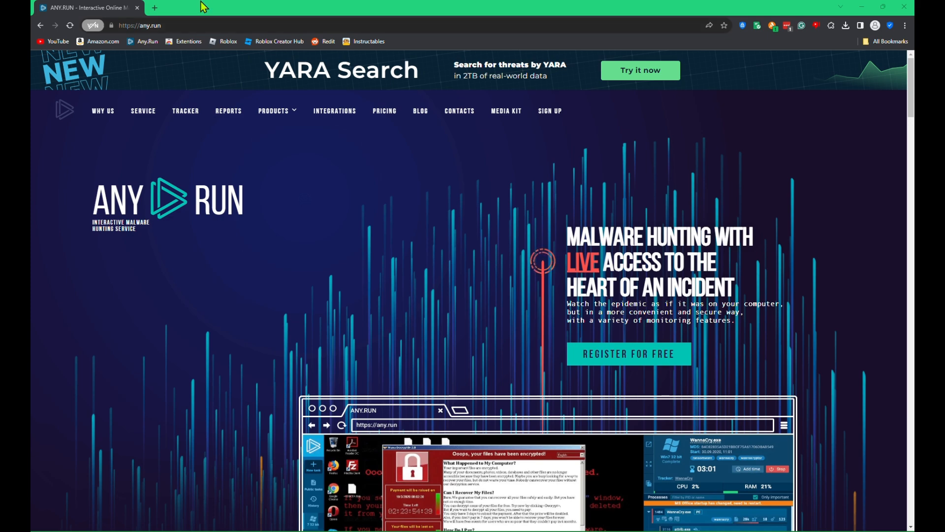
Step: Look through the ANY.RUN homepage, examining the trusted companies, the awards and the descriptions of the sandbox features
scroll(274, 217, "down", 10)
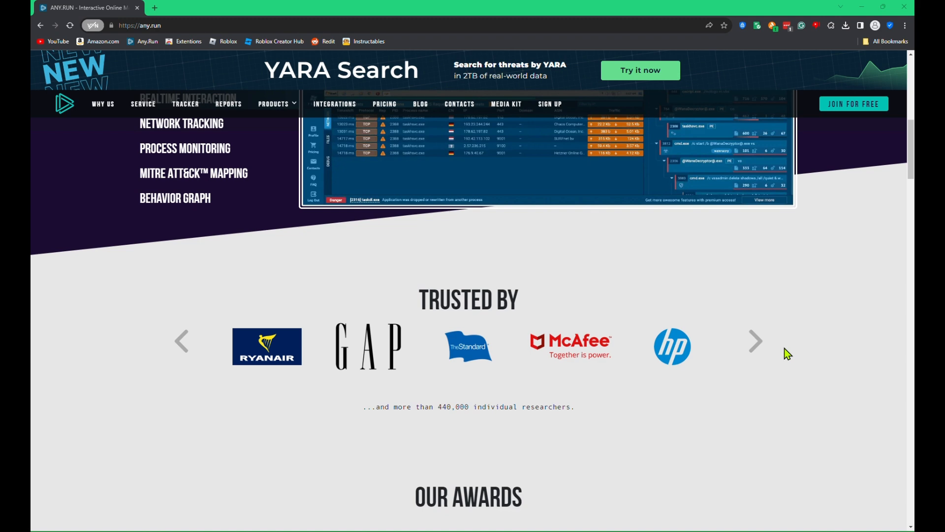
left_click(755, 346)
left_click(755, 346)
left_click(756, 347)
left_click(756, 348)
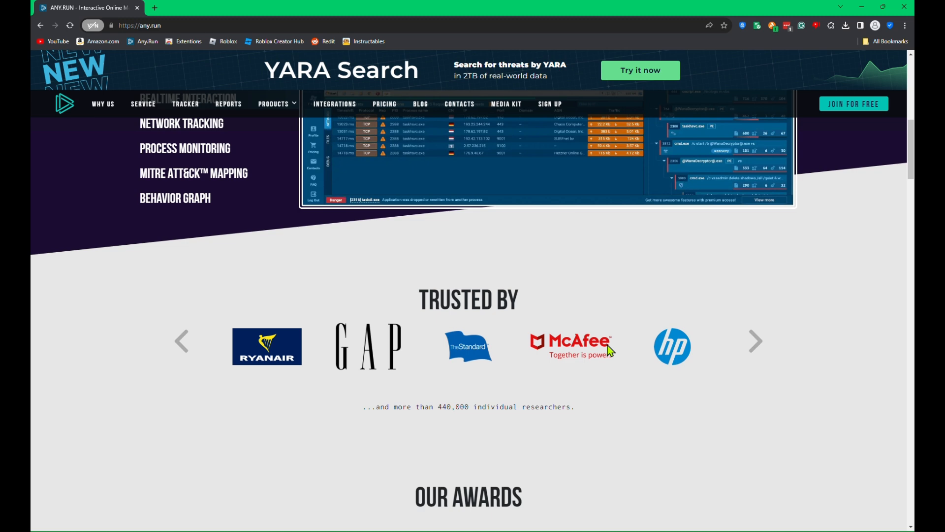
scroll(814, 224, "down", 3)
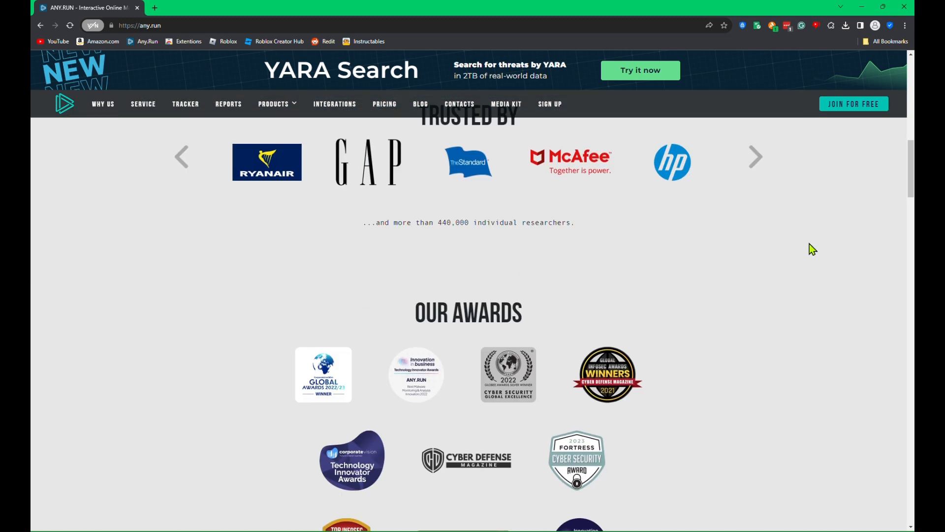
scroll(812, 249, "down", 10)
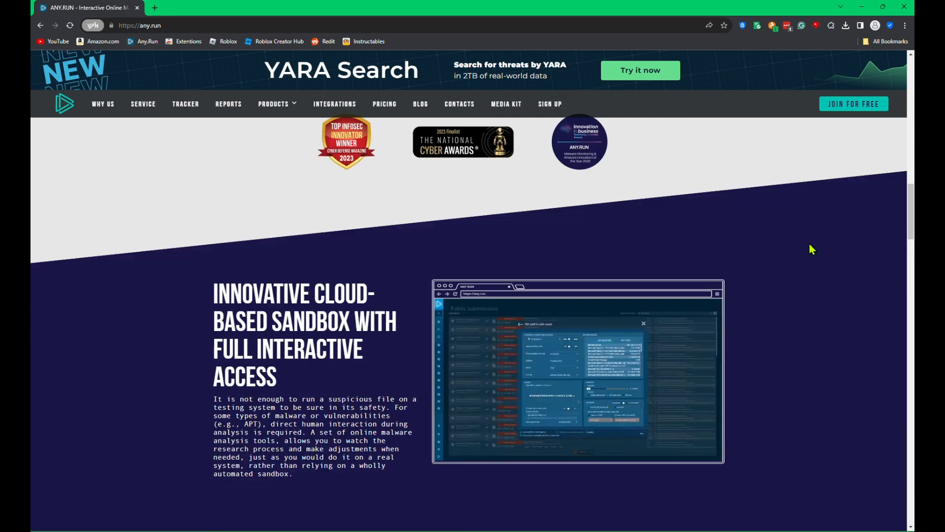
scroll(812, 249, "down", 3)
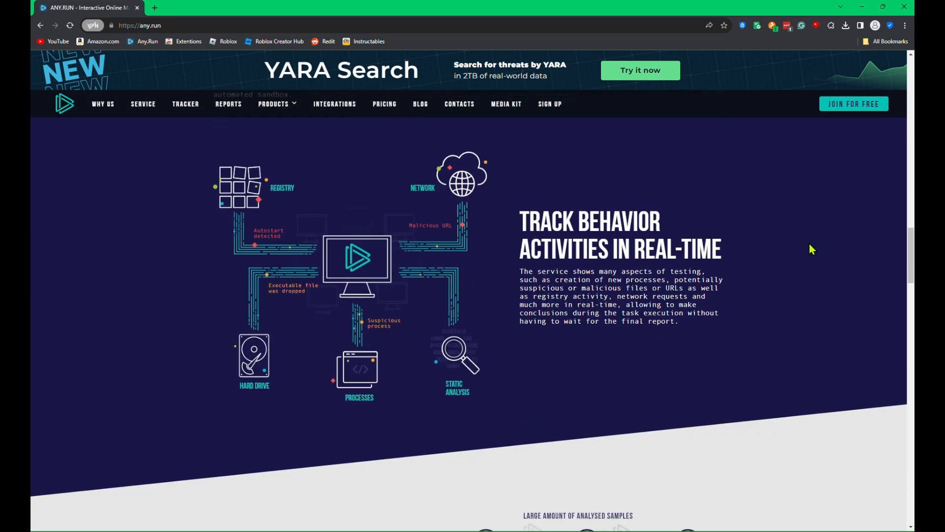
scroll(811, 245, "up", 20)
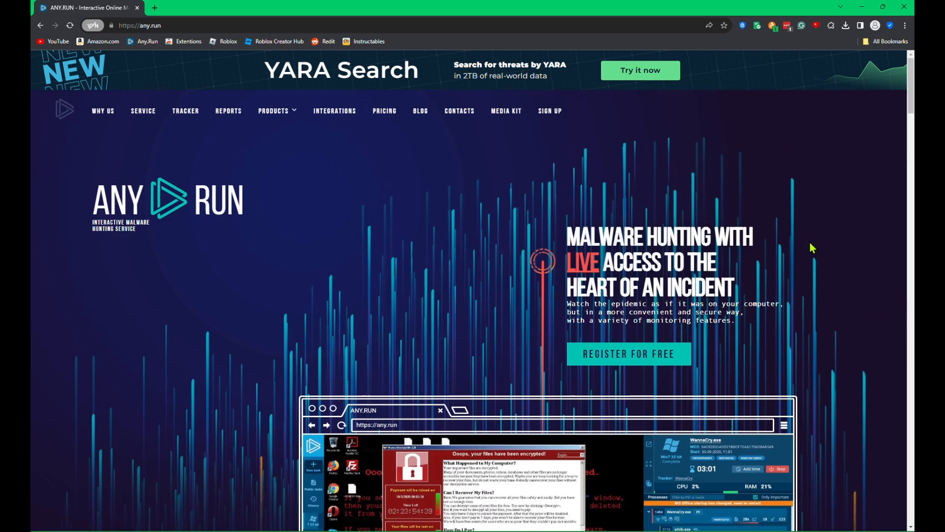
Step: Open the YARA Search tool from the homepage banner and examine the example AgentTesla rule
left_click(667, 72)
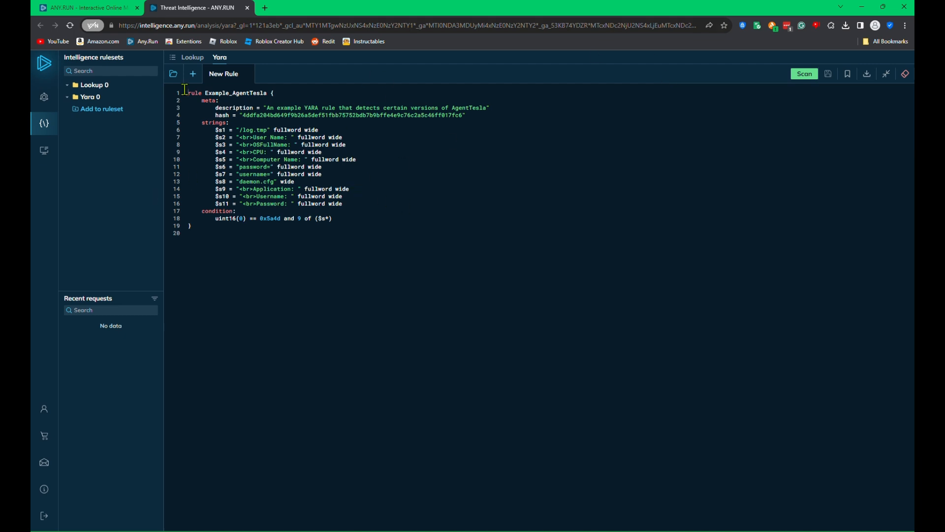
left_click_drag(290, 174, 318, 196)
left_click(290, 182)
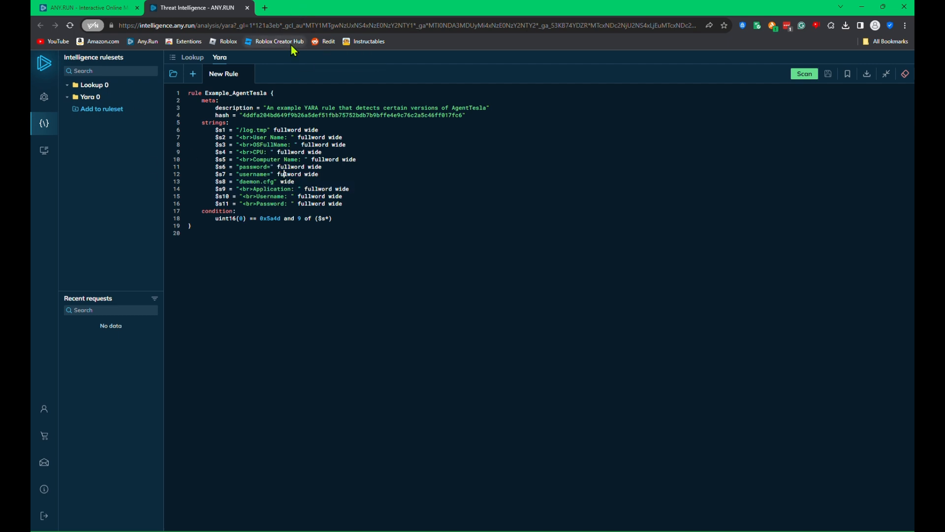
Step: Load the web address app.any.run in the current browser tab
left_click(290, 25)
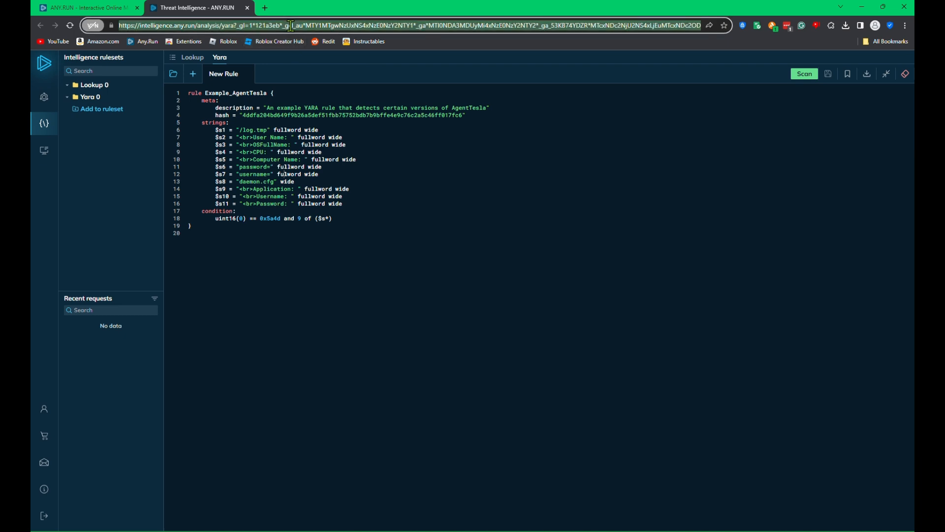
type("ap.any.run")
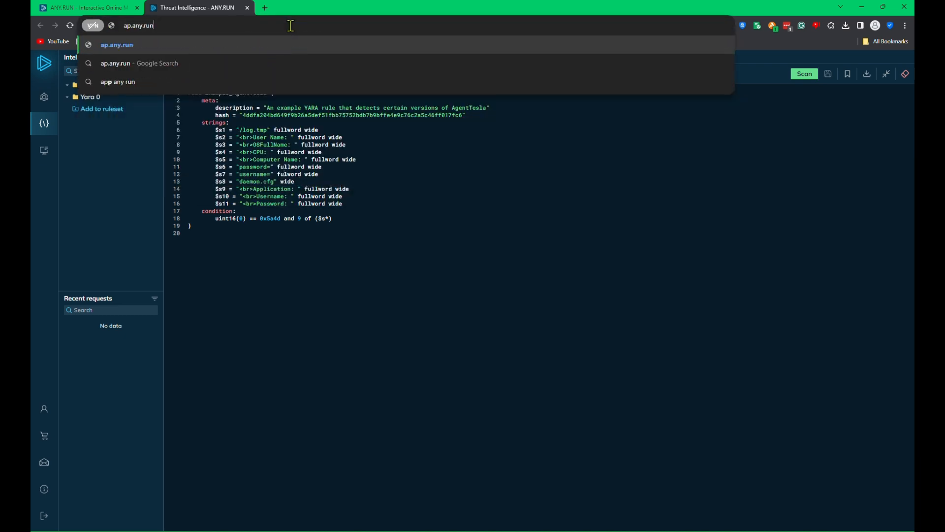
key("Return")
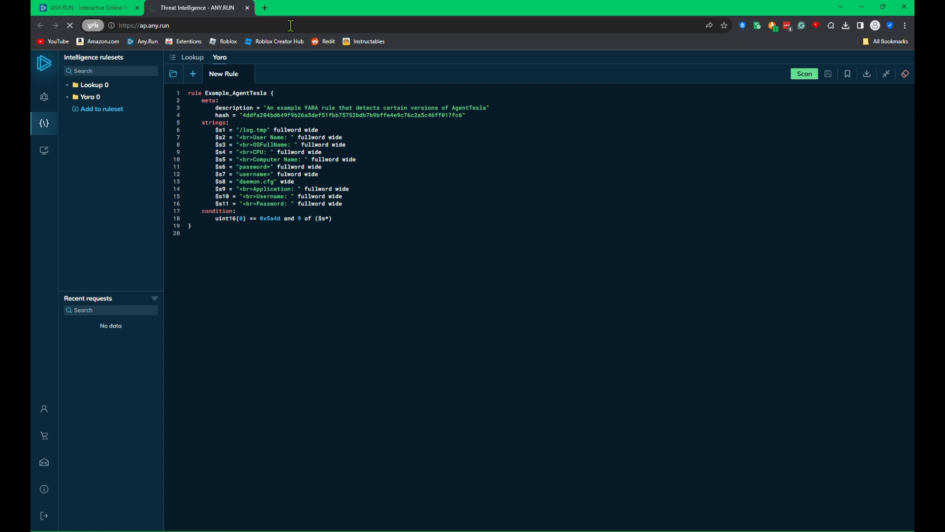
left_click(144, 26)
left_click(145, 26)
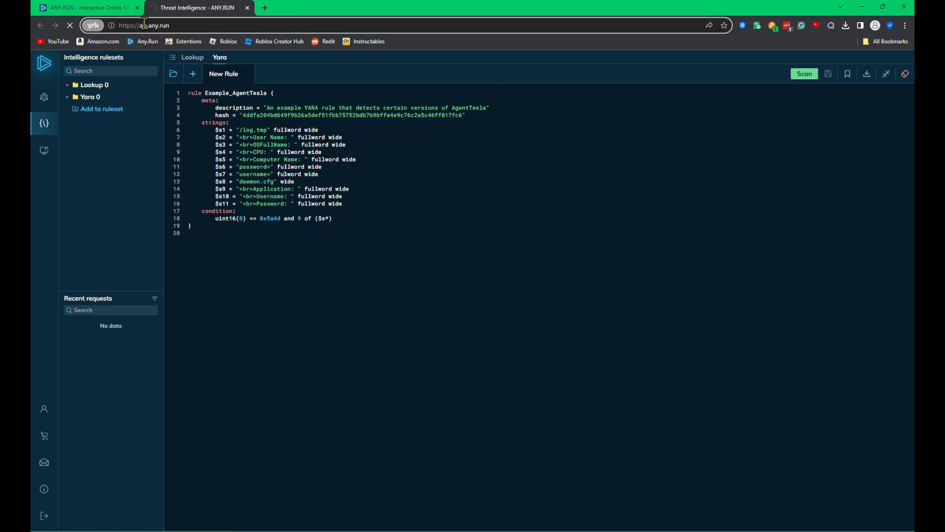
left_click(144, 25)
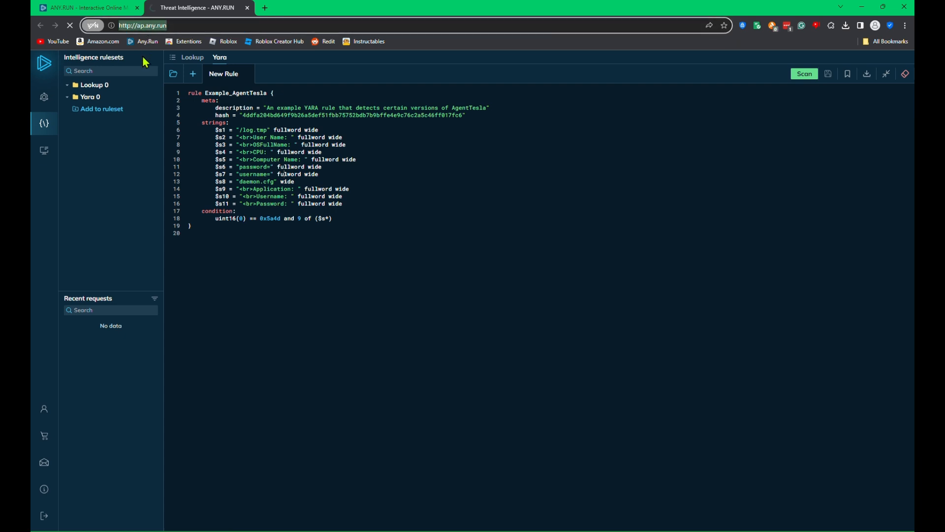
left_click(144, 27)
type("p")
key("Return")
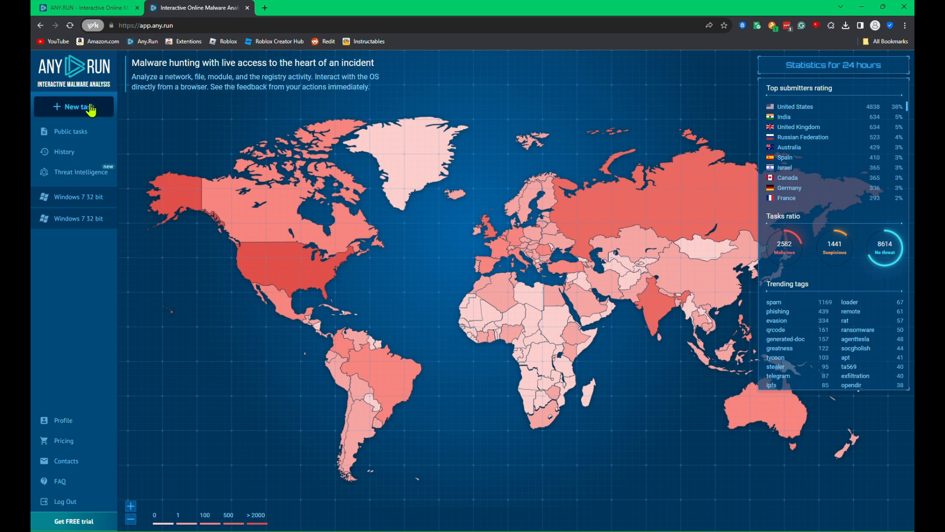
Step: Find and view the Endermanch/MalwareDatabase repository on GitHub in a new browser tab, and close that tab
left_click(267, 7)
type("en")
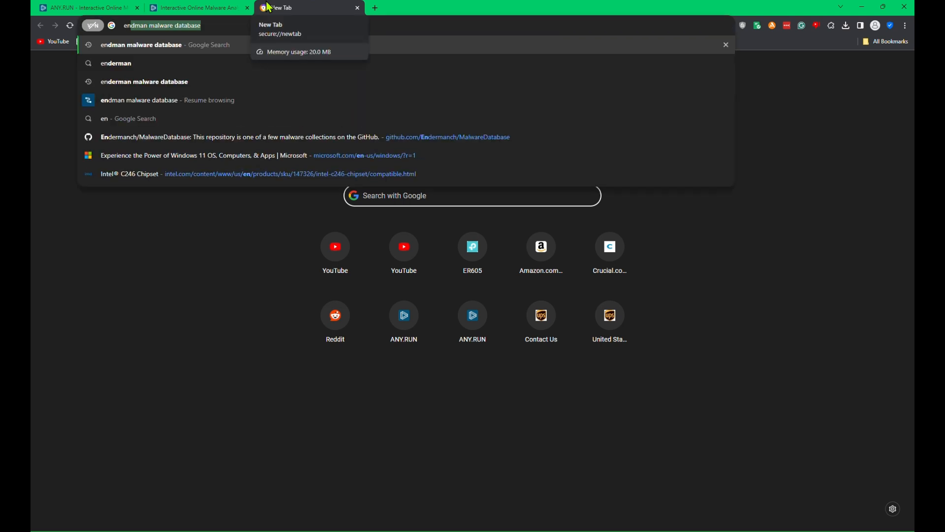
type("derman malwae")
key("Return")
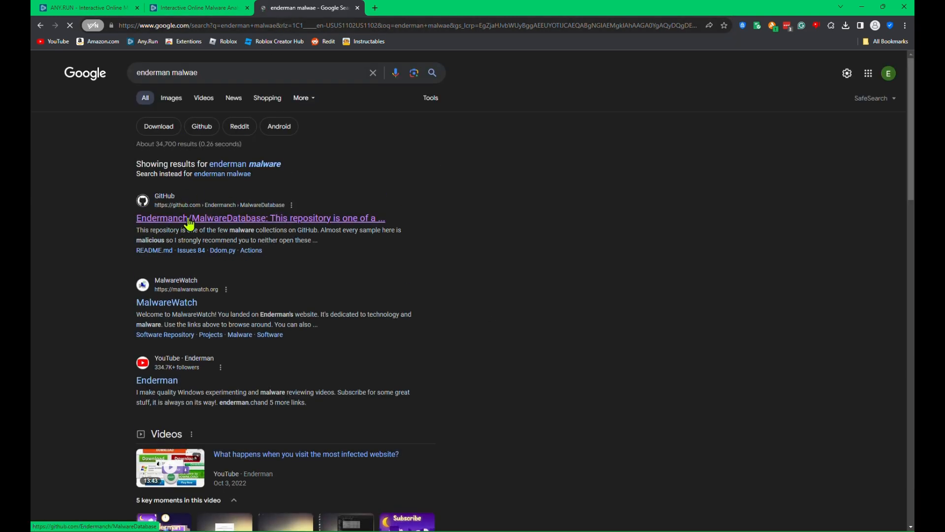
left_click(189, 219)
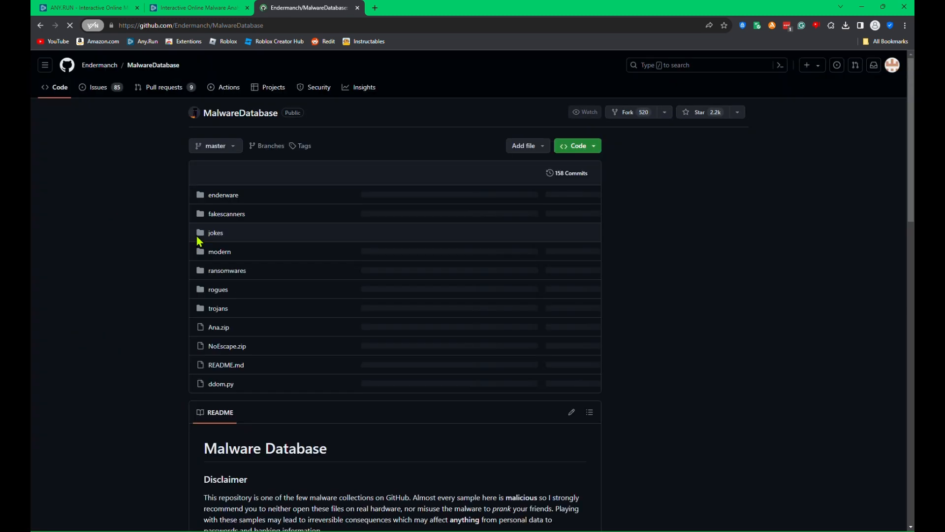
left_click(299, 25)
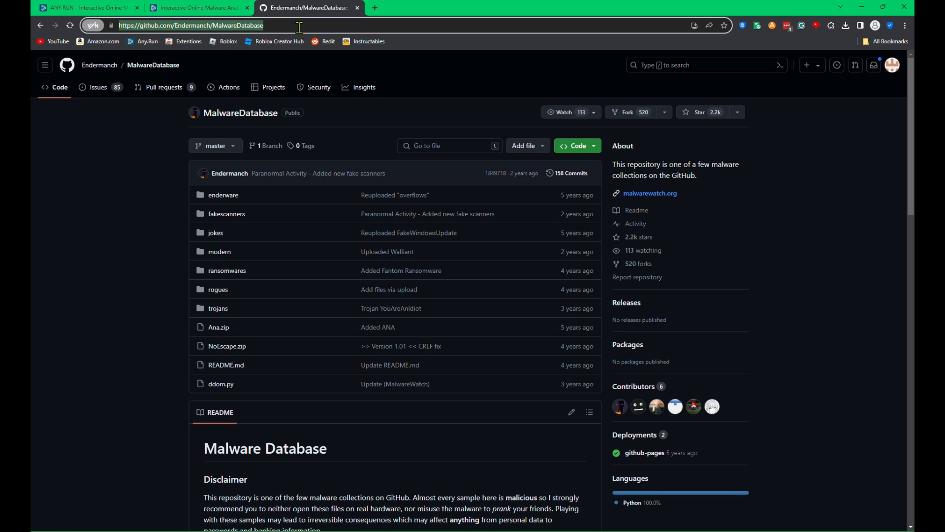
left_click(357, 8)
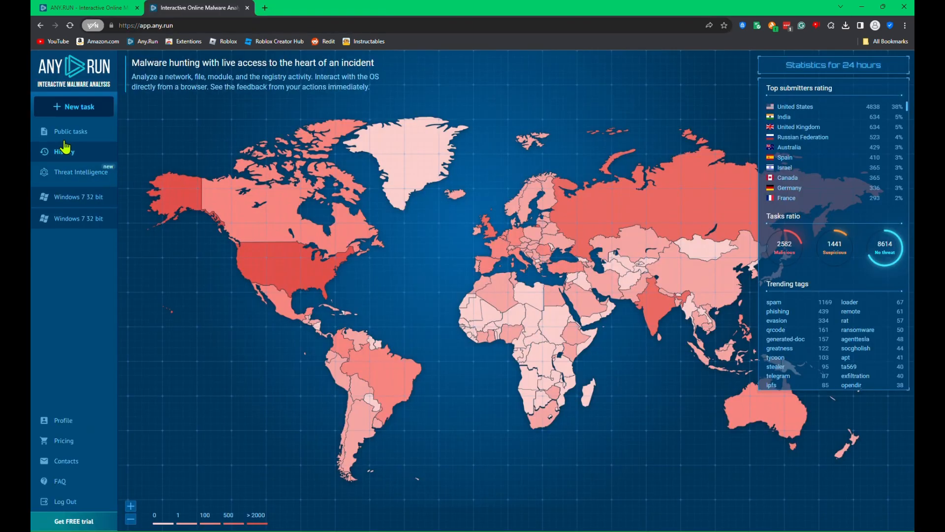
Step: Create a new analysis task and upload PC Defender.zip from the Downloads folder as its sample
left_click(82, 109)
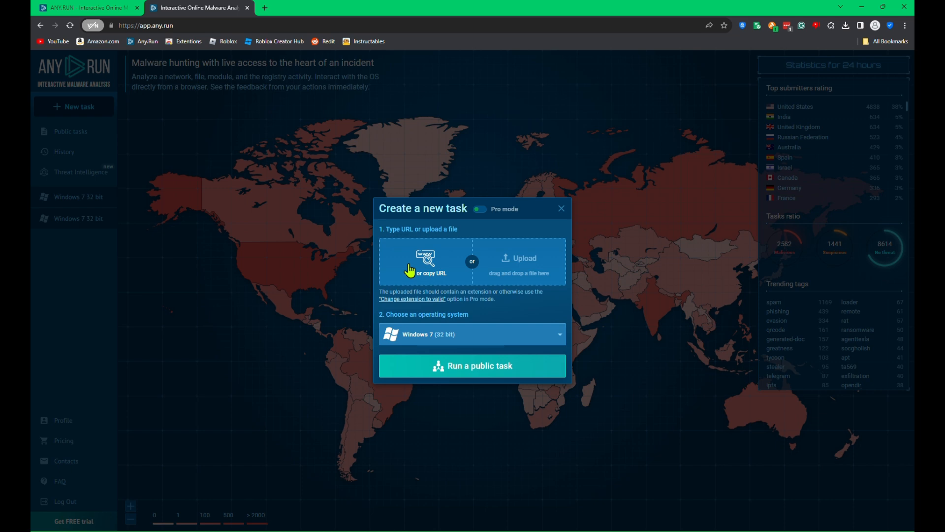
left_click(503, 261)
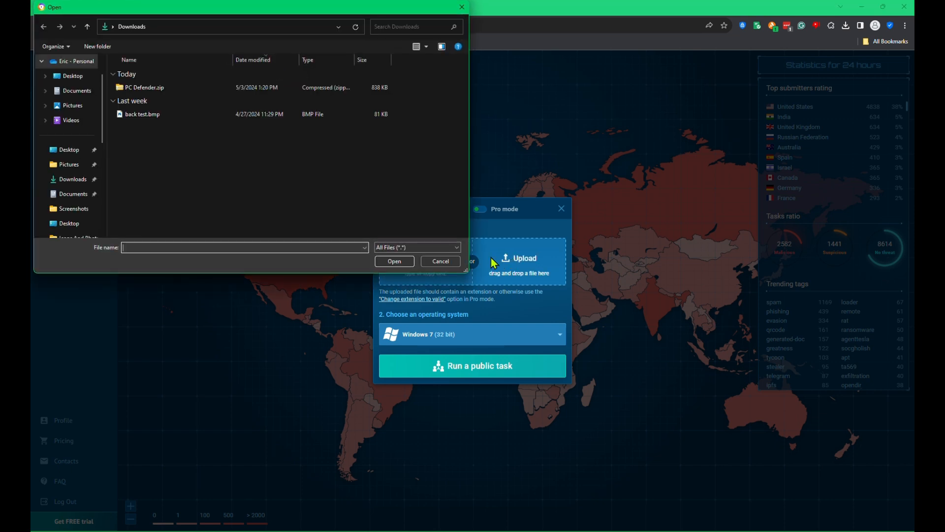
left_click(168, 88)
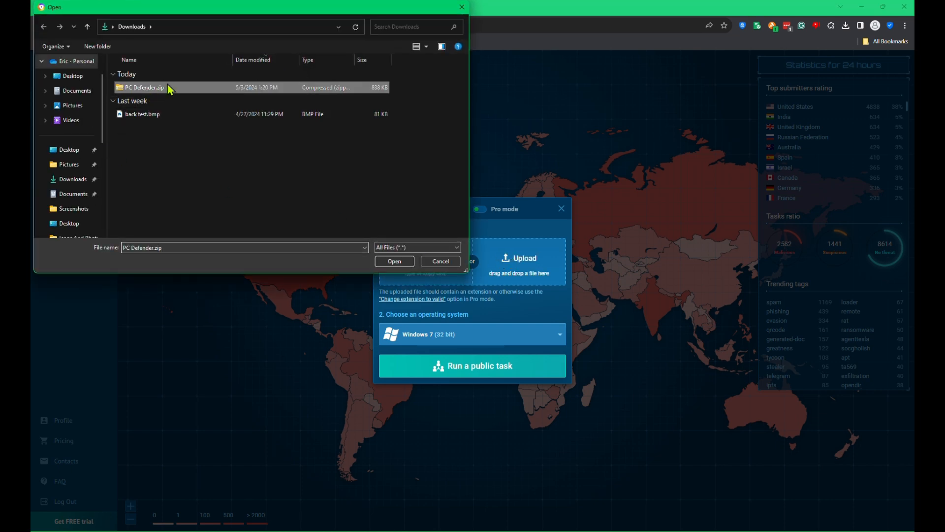
left_click(385, 262)
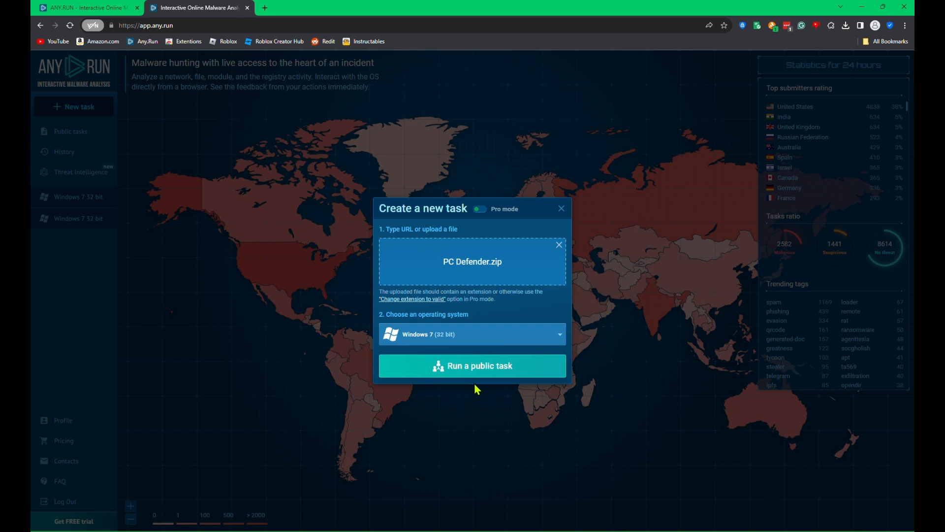
Step: Review the operating system choices, run the public task on Windows 7 (32 bit), and add time to the session
left_click(460, 343)
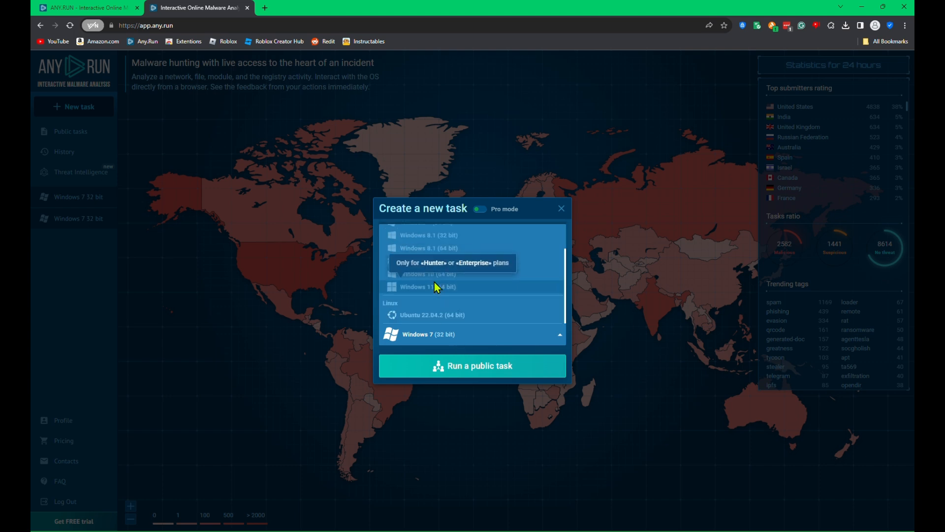
scroll(443, 291, "down", 2)
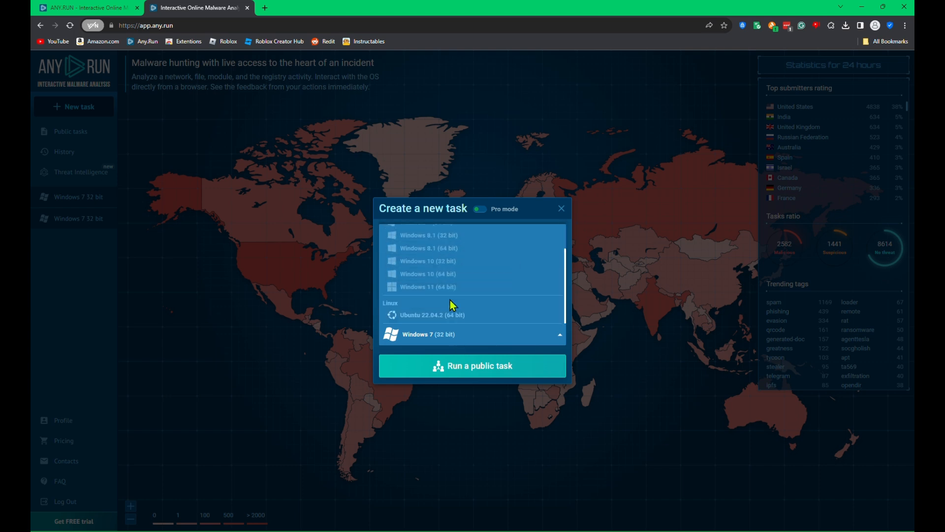
scroll(429, 291, "up", 3)
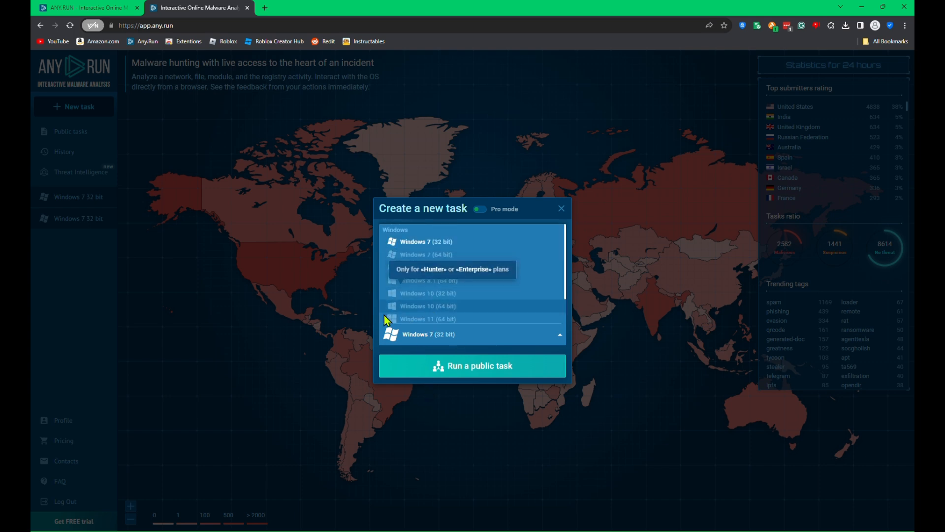
left_click(382, 338)
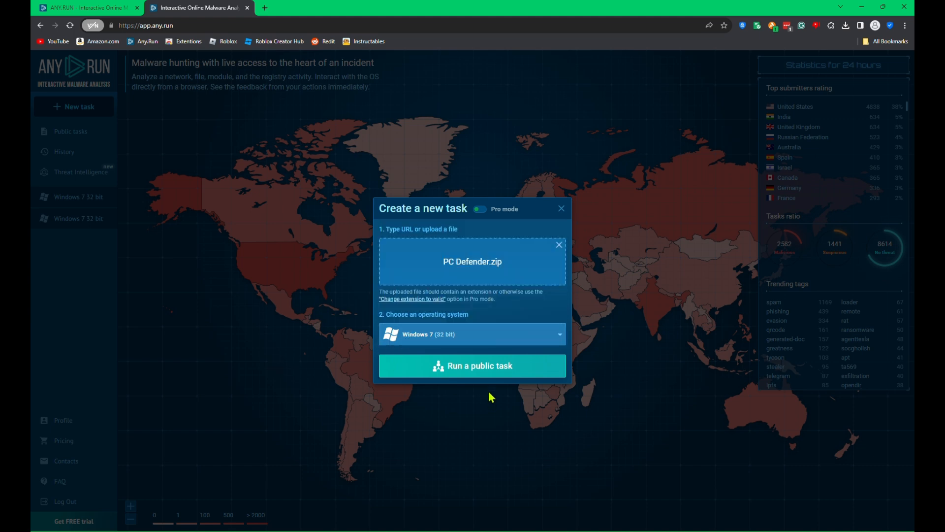
left_click(441, 367)
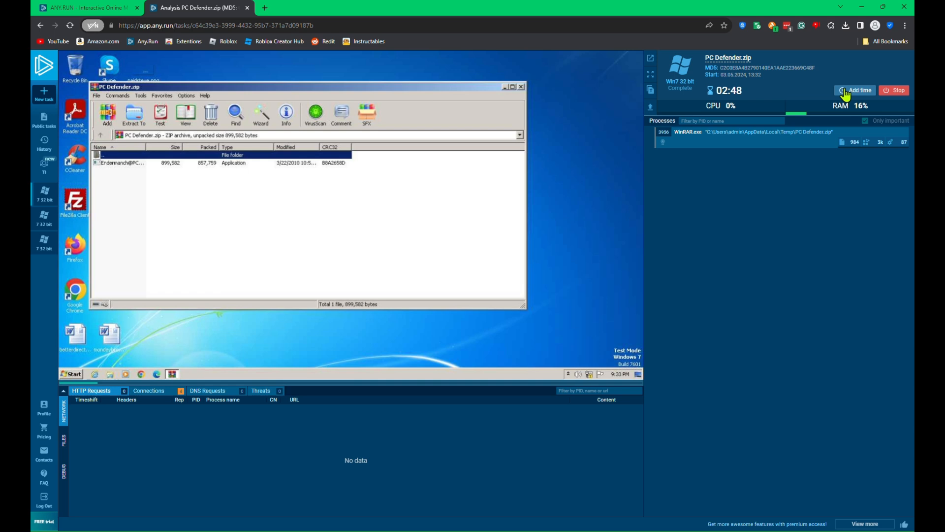
left_click(845, 93)
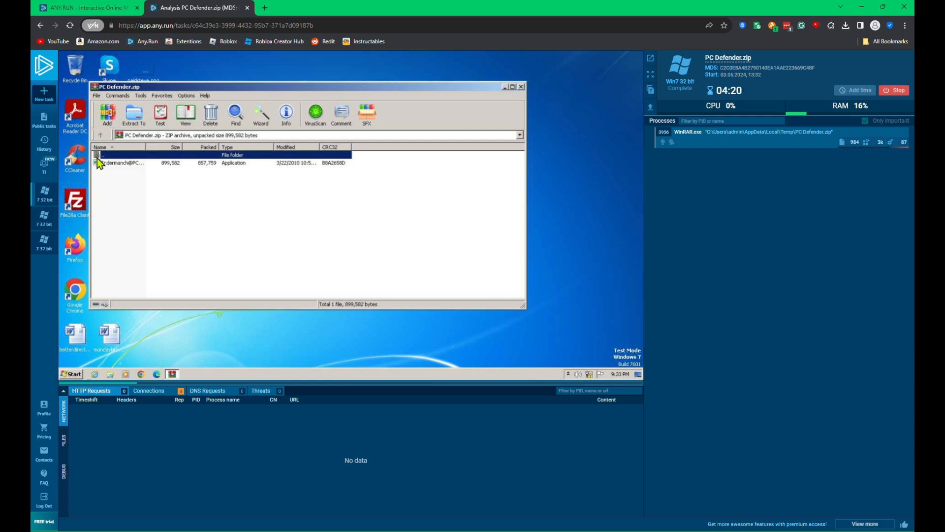
Step: Launch the Endermanch@PCDefender application from the archive in the virtual machine, entering the archive password
left_click(187, 163)
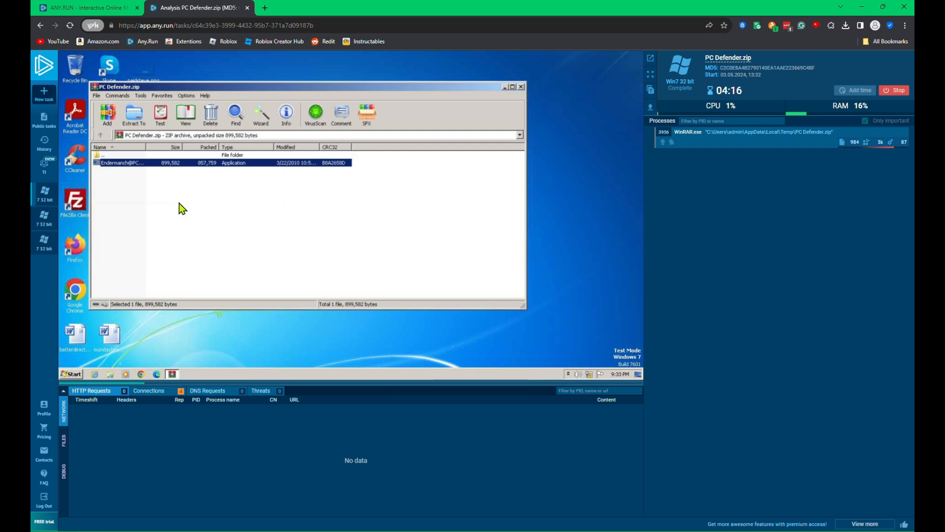
double_click(111, 164)
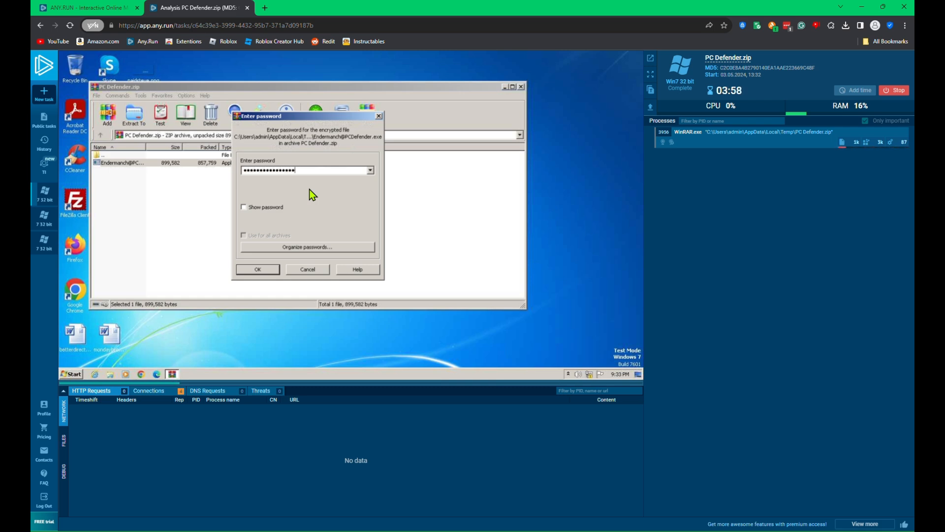
key("Return")
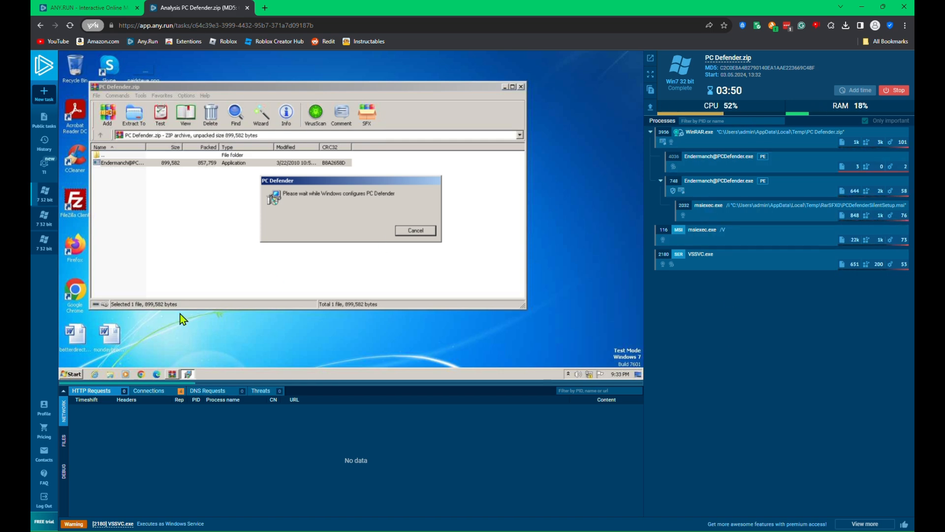
Step: Check the virtual machine's Start menu during the PC Defender installation, and try to close the WinRAR archive window
left_click(72, 375)
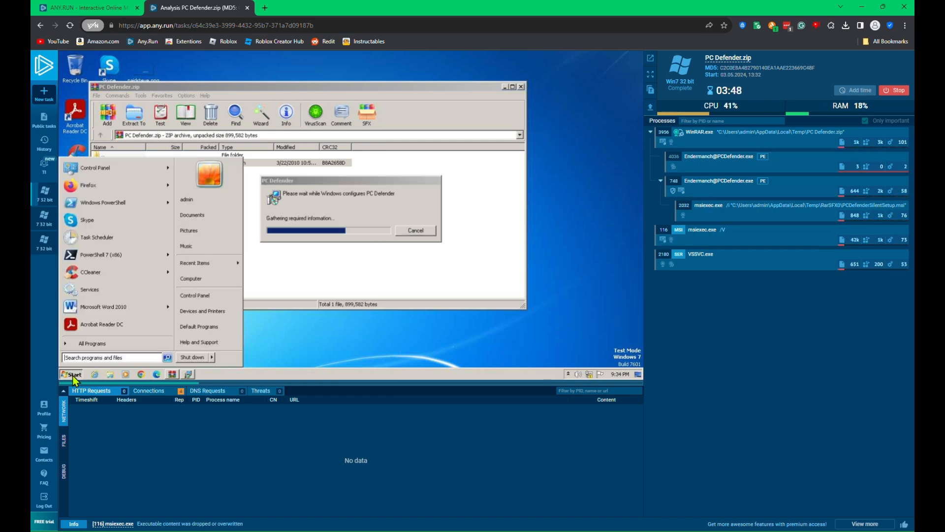
left_click(73, 377)
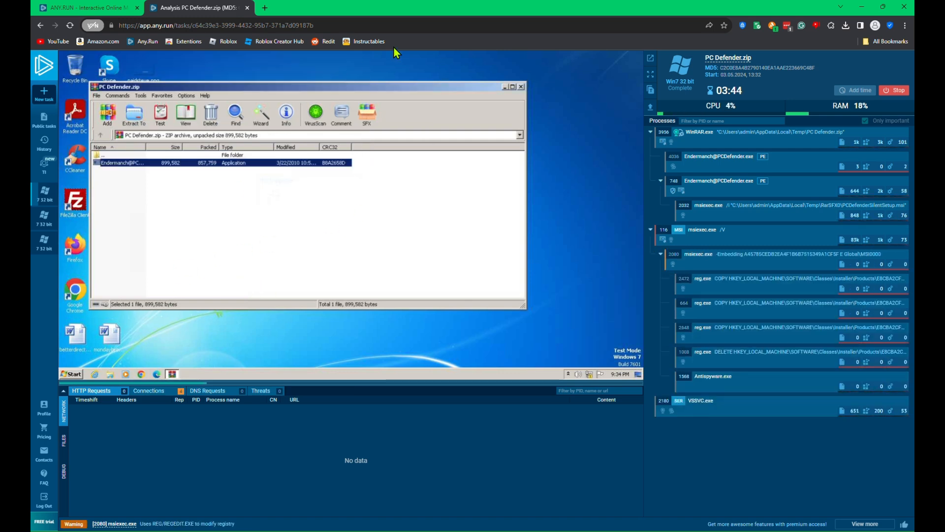
left_click(522, 88)
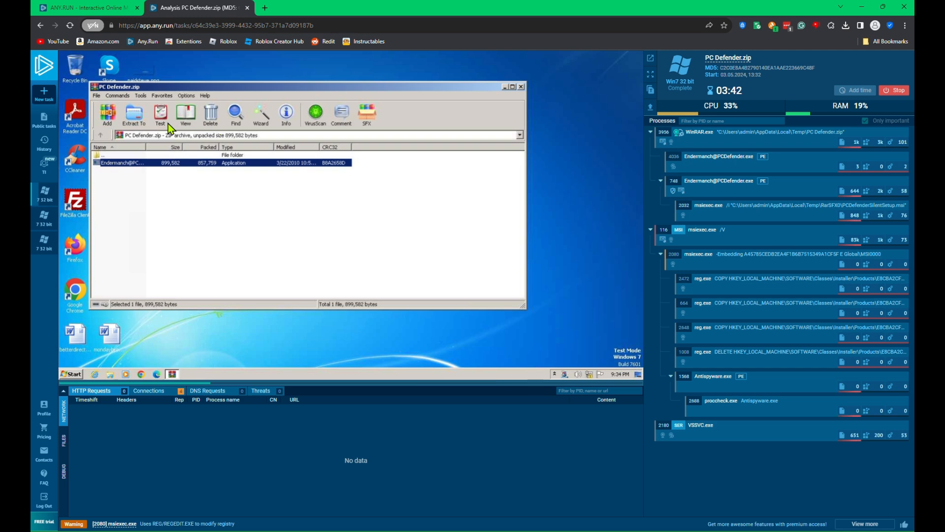
Step: Close the WinRAR archive window in the virtual machine, and move the PC Defender scan window aside before closing it
left_click(522, 87)
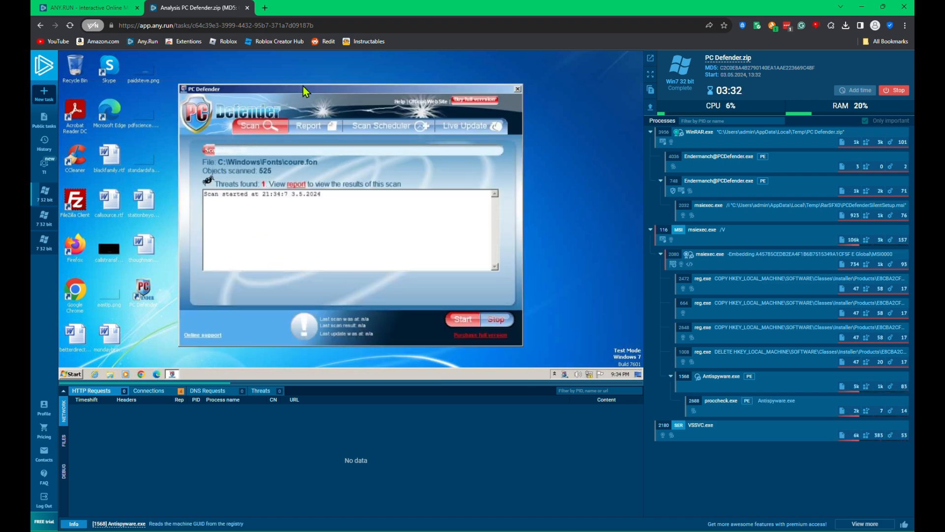
left_click_drag(308, 89, 374, 74)
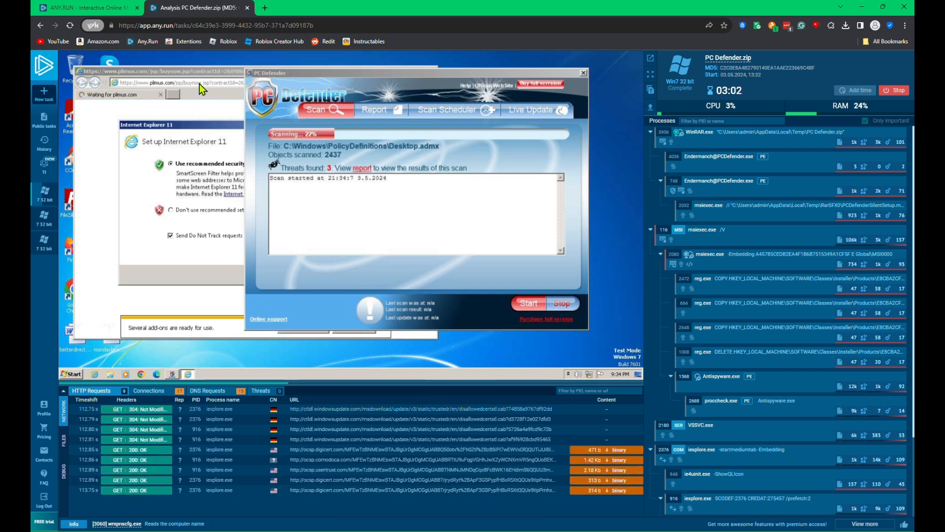
left_click(583, 72)
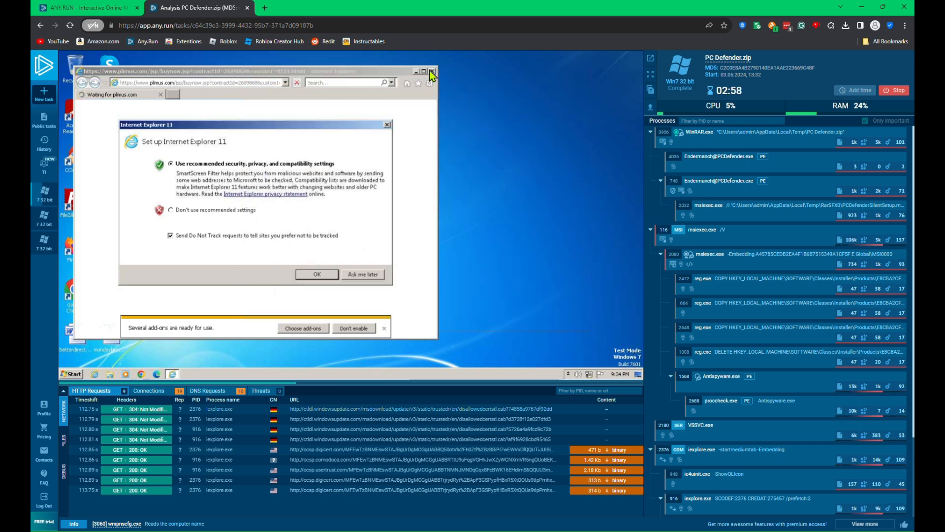
Step: Accept the recommended Internet Explorer 11 settings, view the page in the first browser tab, and try to close the browser
left_click(318, 274)
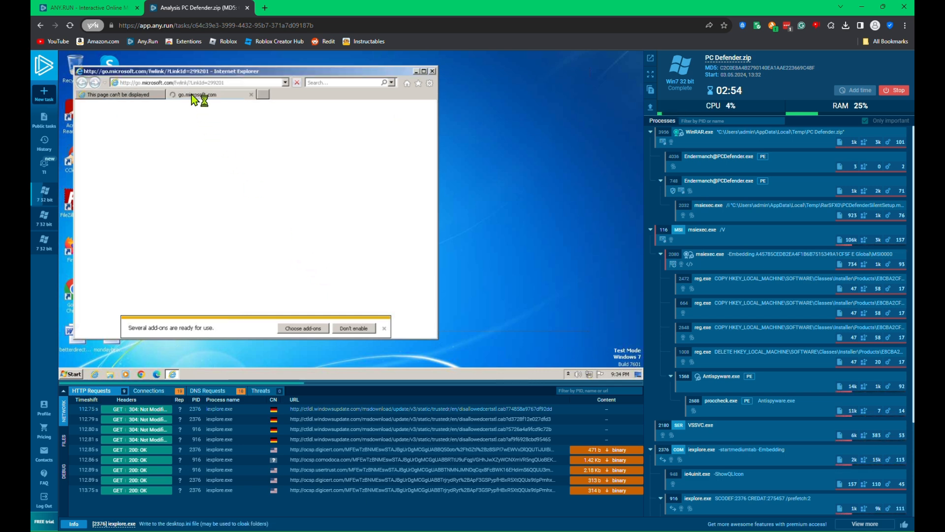
left_click(138, 100)
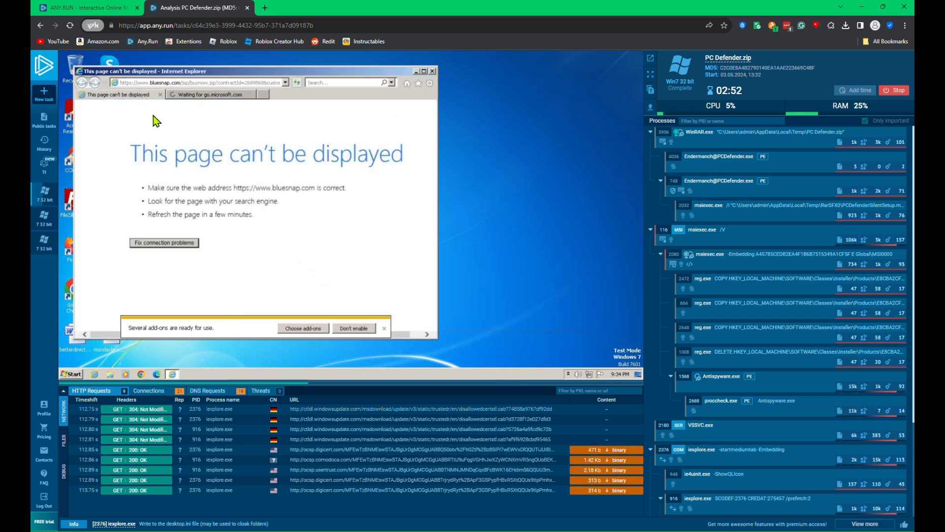
left_click(433, 71)
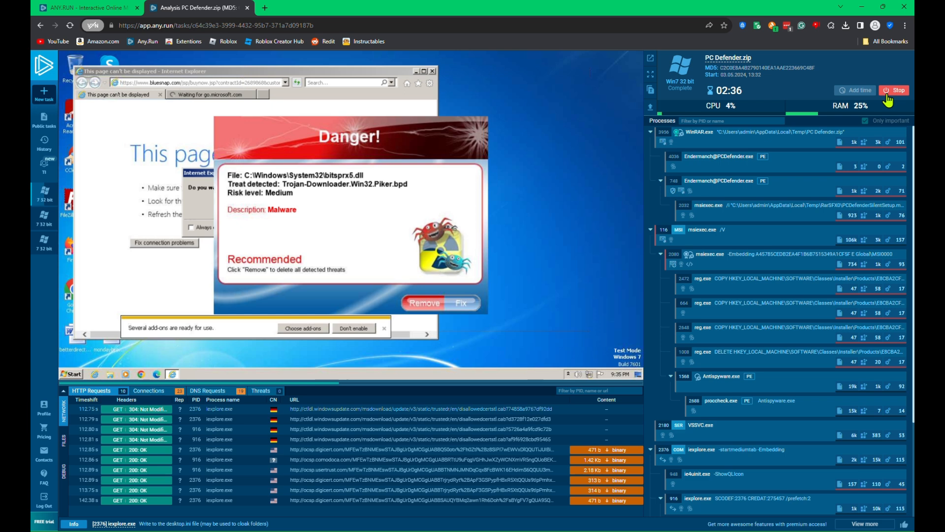
Step: Stop the PC Defender.zip analysis session and review its recorded network connections and DNS requests
left_click(888, 92)
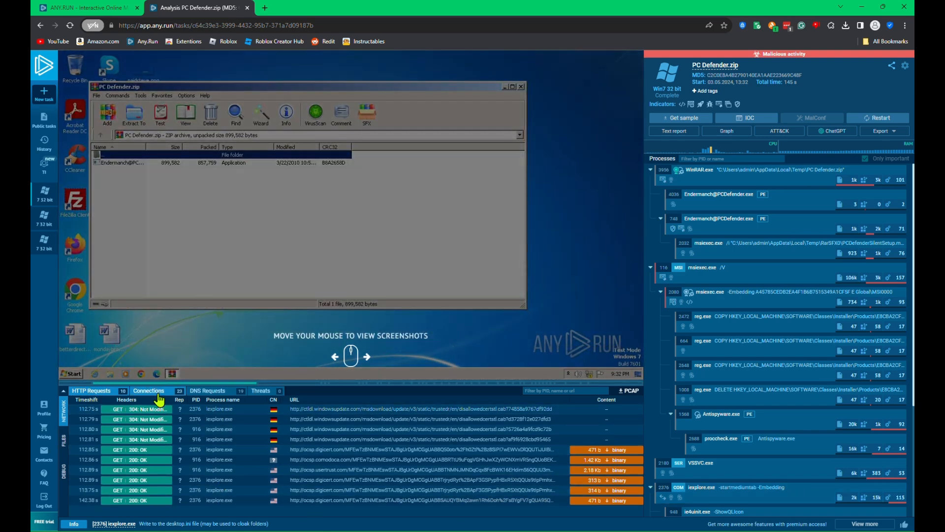
left_click(159, 395)
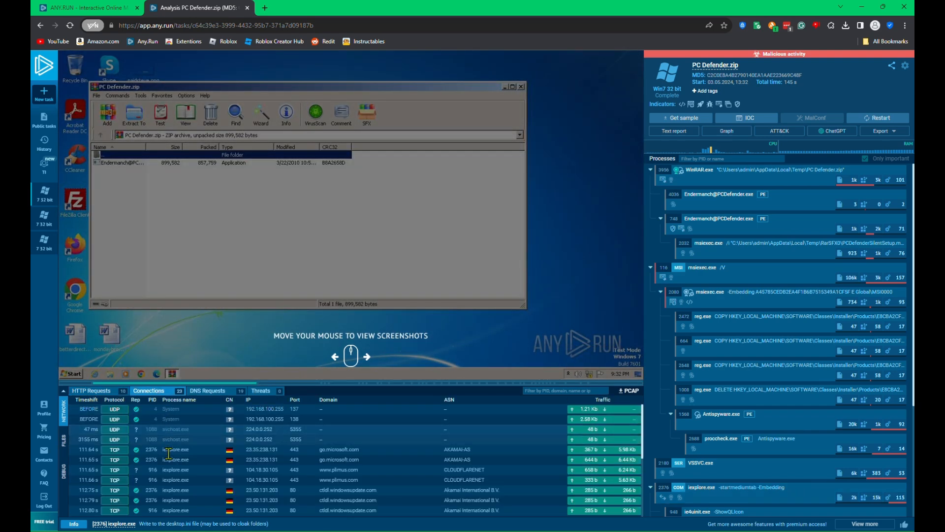
scroll(193, 477, "down", 3)
left_click(221, 394)
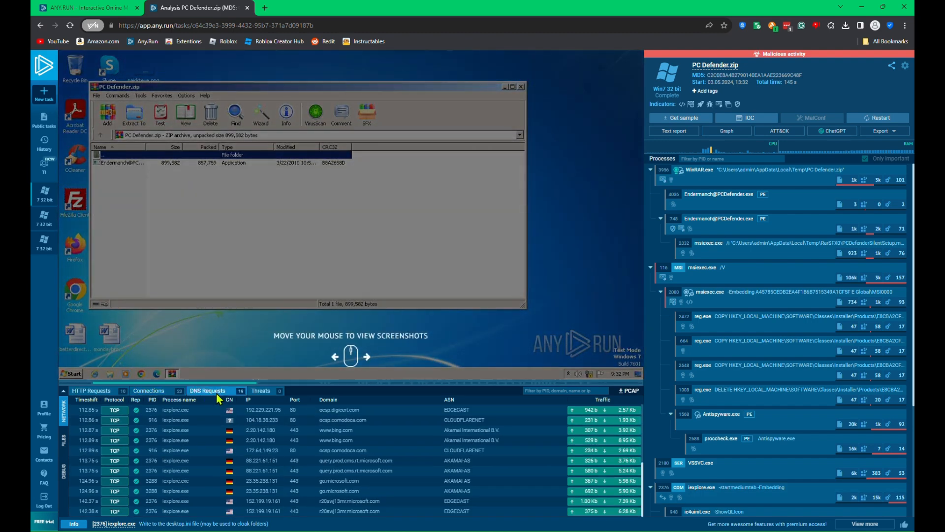
scroll(254, 476, "down", 1)
scroll(275, 466, "up", 3)
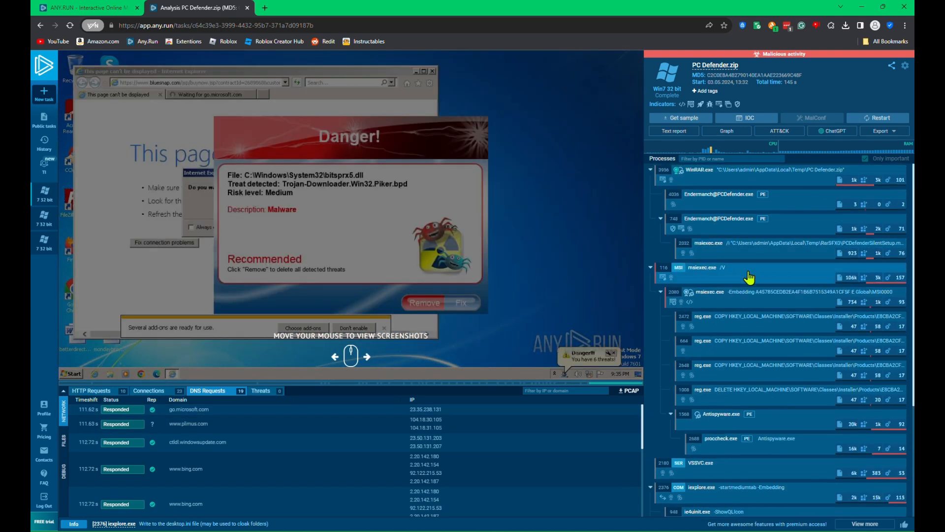
Step: Inspect the process details of msiexec.exe 116 and its child msiexec.exe 2080 in the process tree
left_click(690, 277)
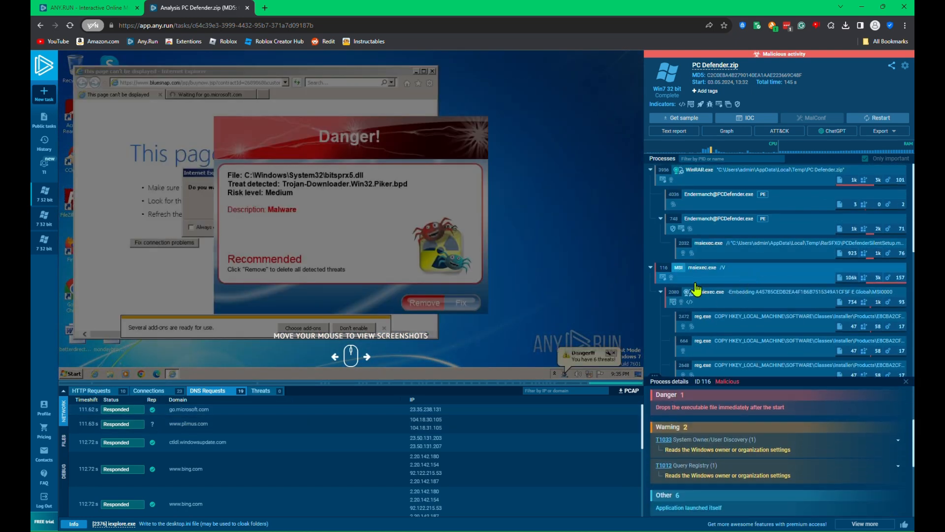
left_click(707, 303)
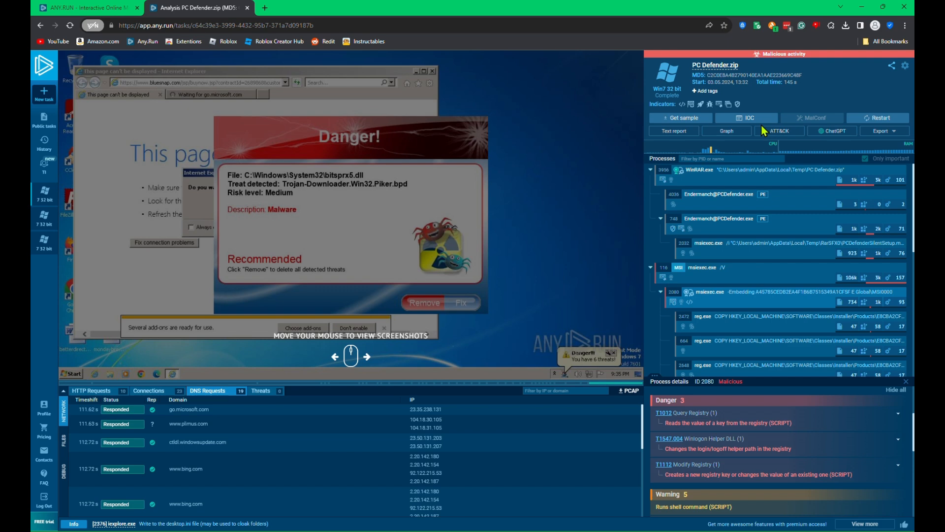
mouse_move(46, 228)
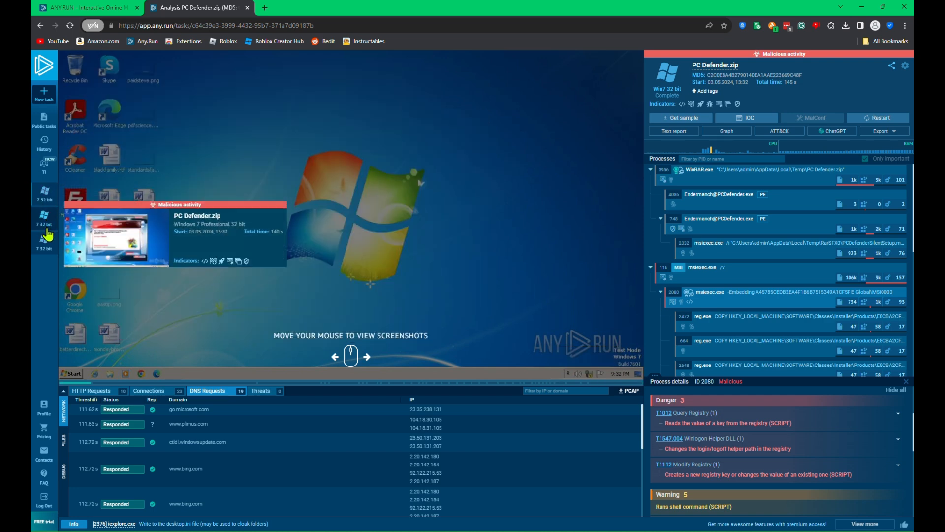